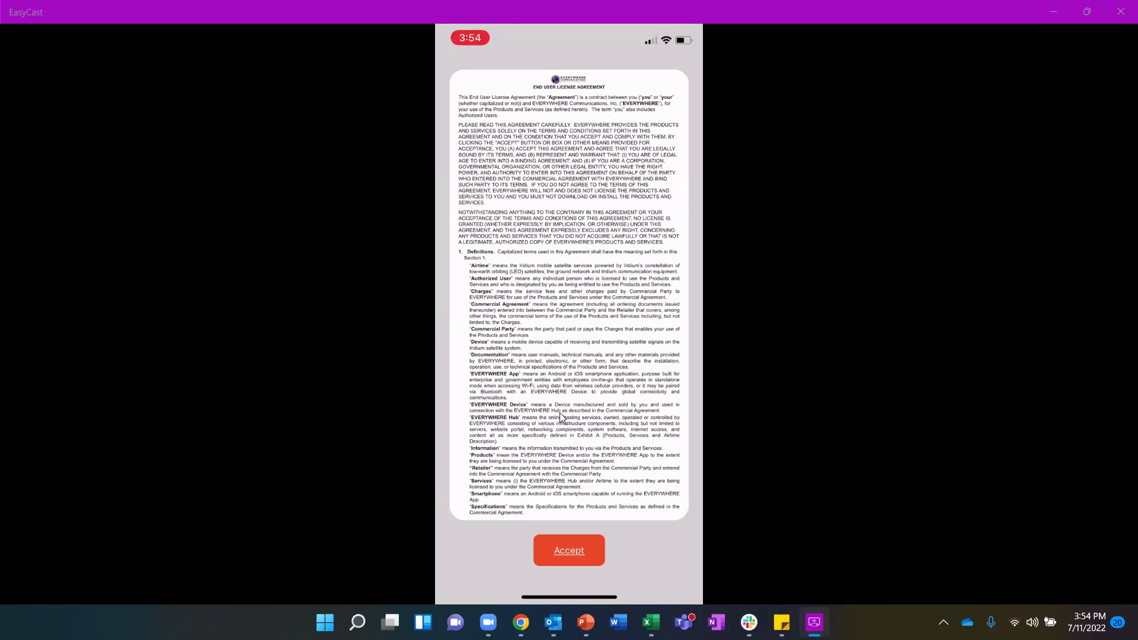
left_click(560, 541)
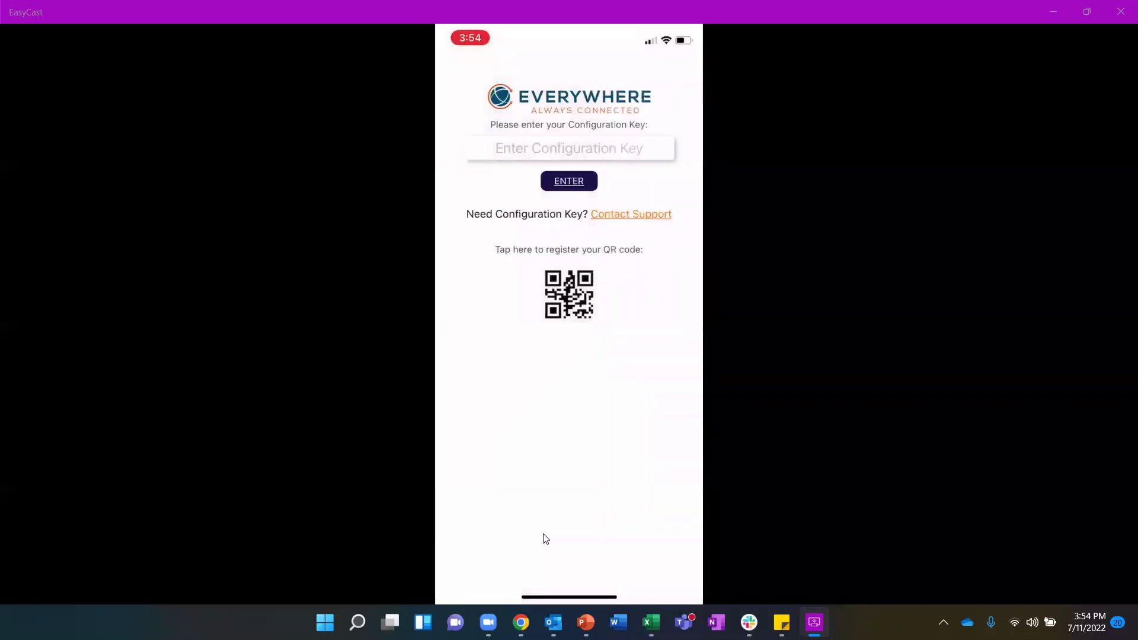
left_click(571, 151)
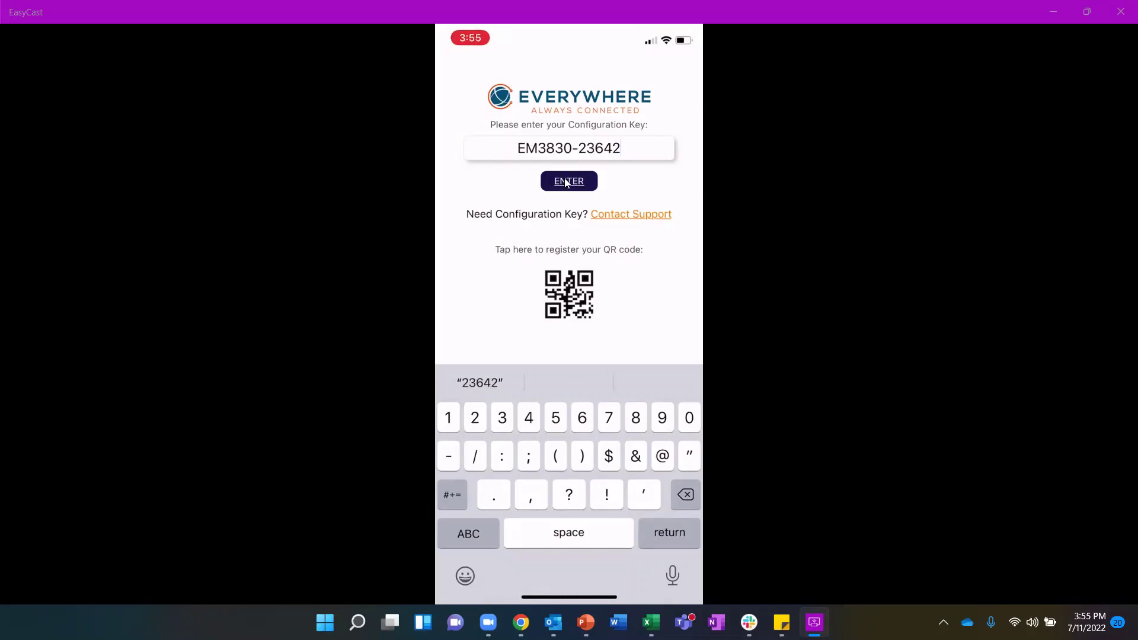
left_click(567, 181)
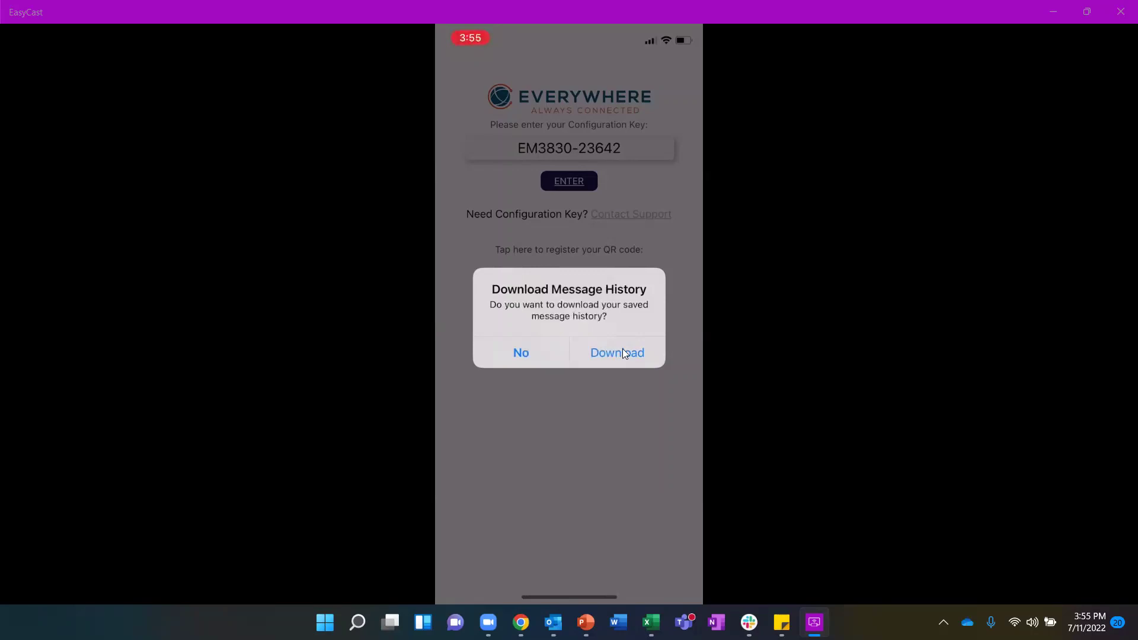
left_click(522, 354)
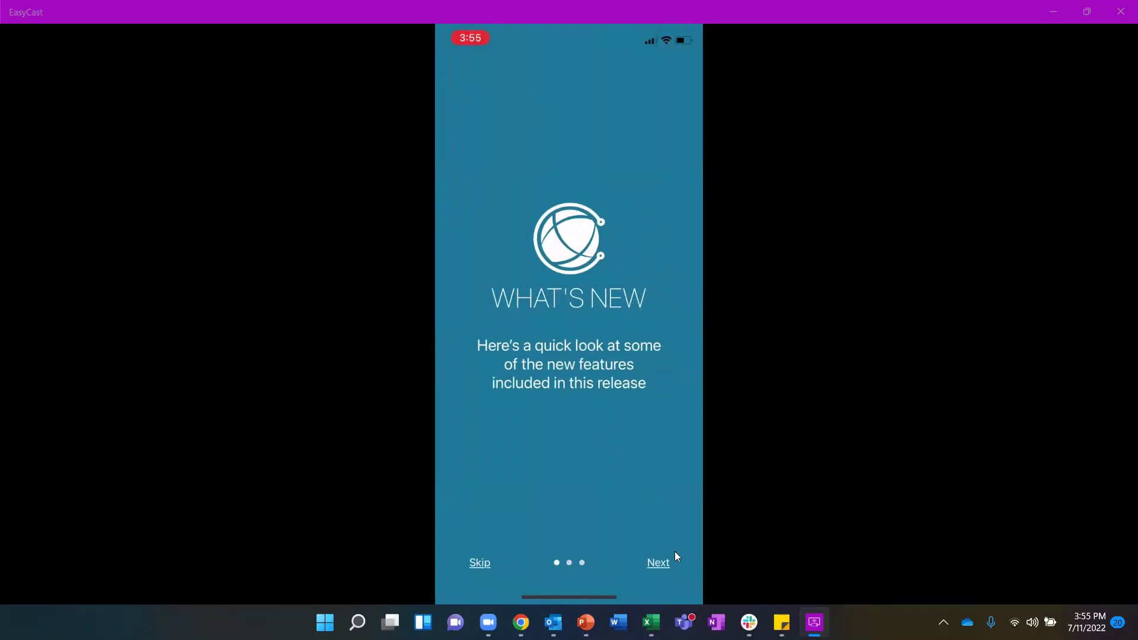
- Advance through the What's New pages, past the Map Drawer page, to the final page
left_click(647, 565)
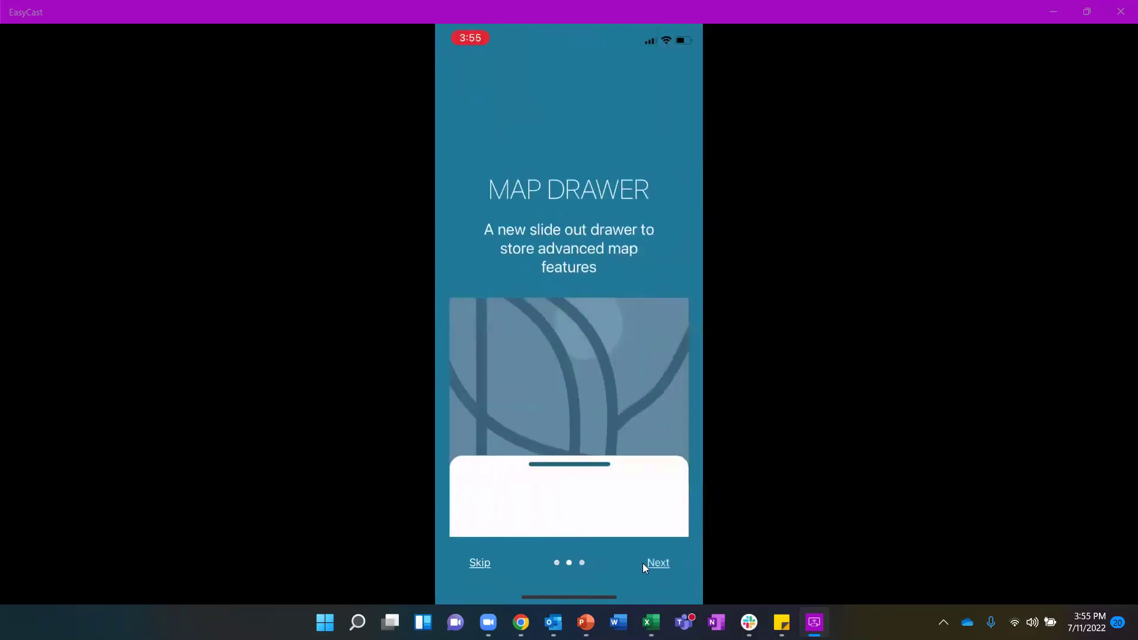
left_click(643, 563)
left_click(650, 561)
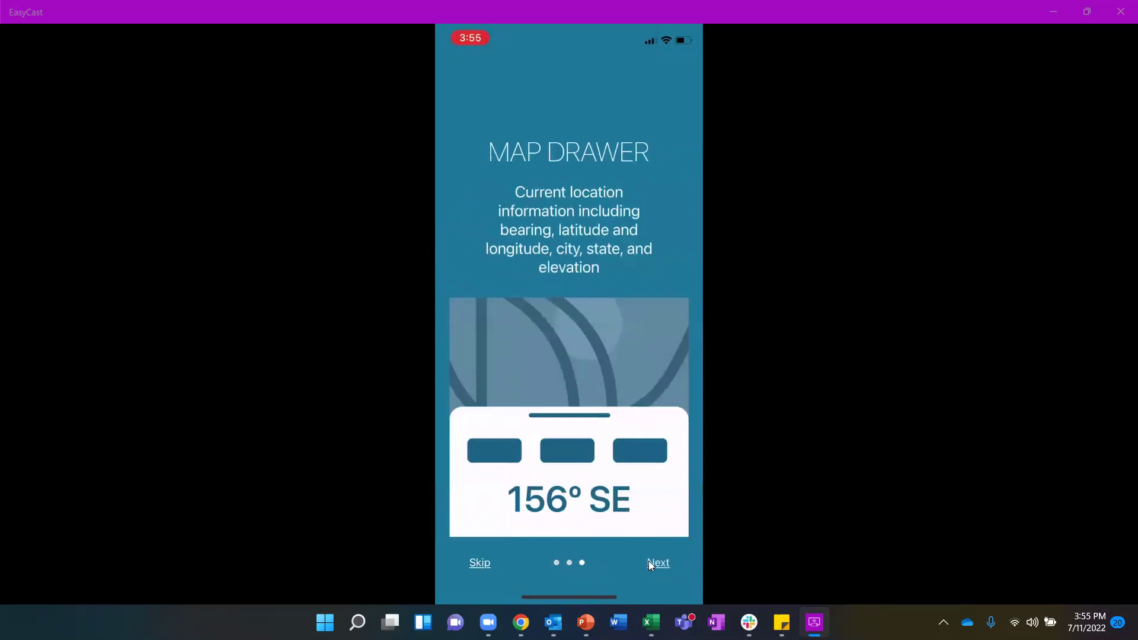
left_click(649, 562)
- Finish the What's New tour with Done to reach the empty Messages screen
left_click(647, 562)
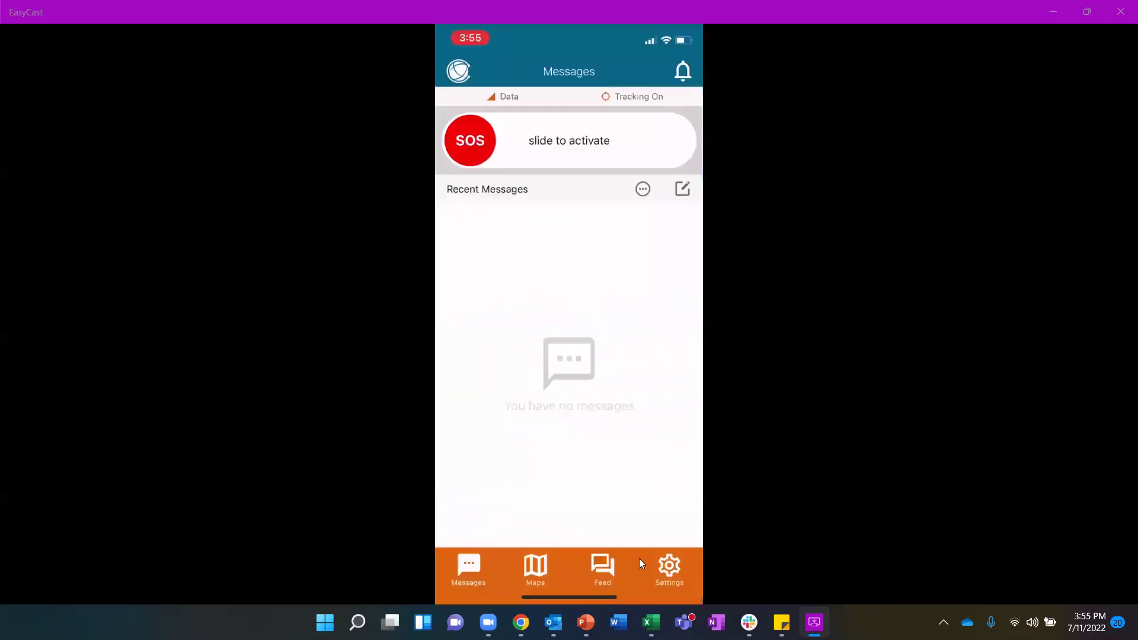